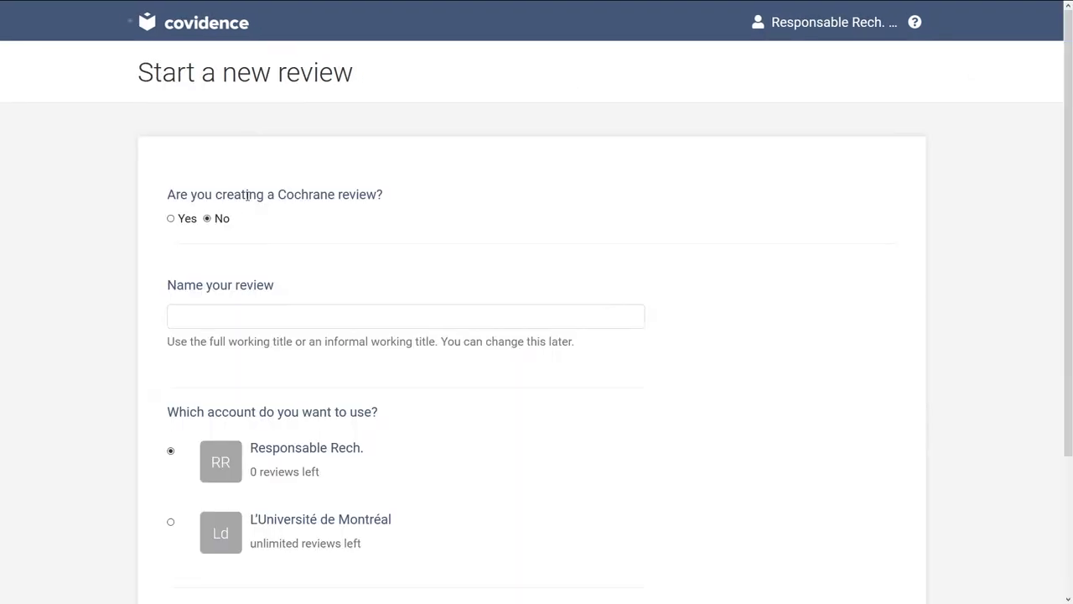
Step: Create a new non-Cochrane review named "Capsule YouTube" under the L'Université de Montréal account
{"action": "left_click", "coordinate": [257, 307]}
{"action": "type", "text": "Capsule YouTube"}
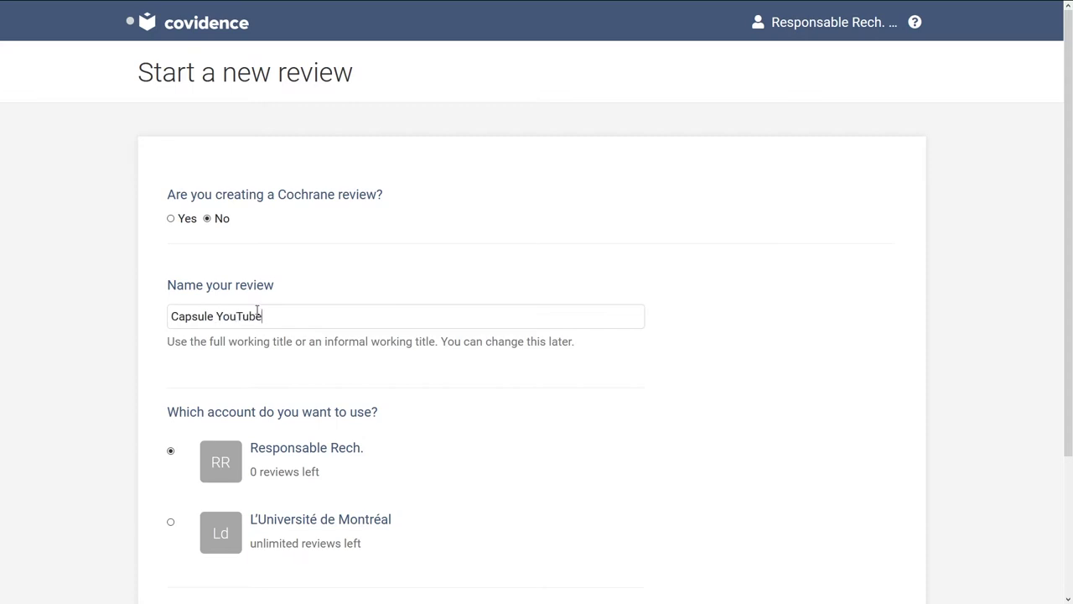
{"action": "scroll", "coordinate": [285, 389], "scroll_direction": "down", "scroll_amount": 2}
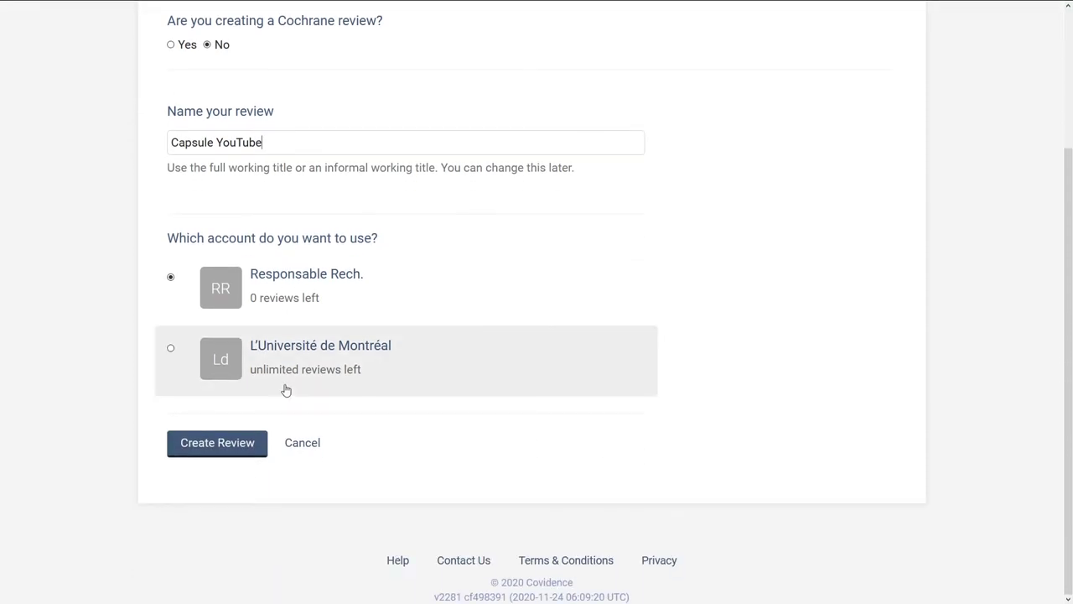
{"action": "left_click", "coordinate": [218, 449]}
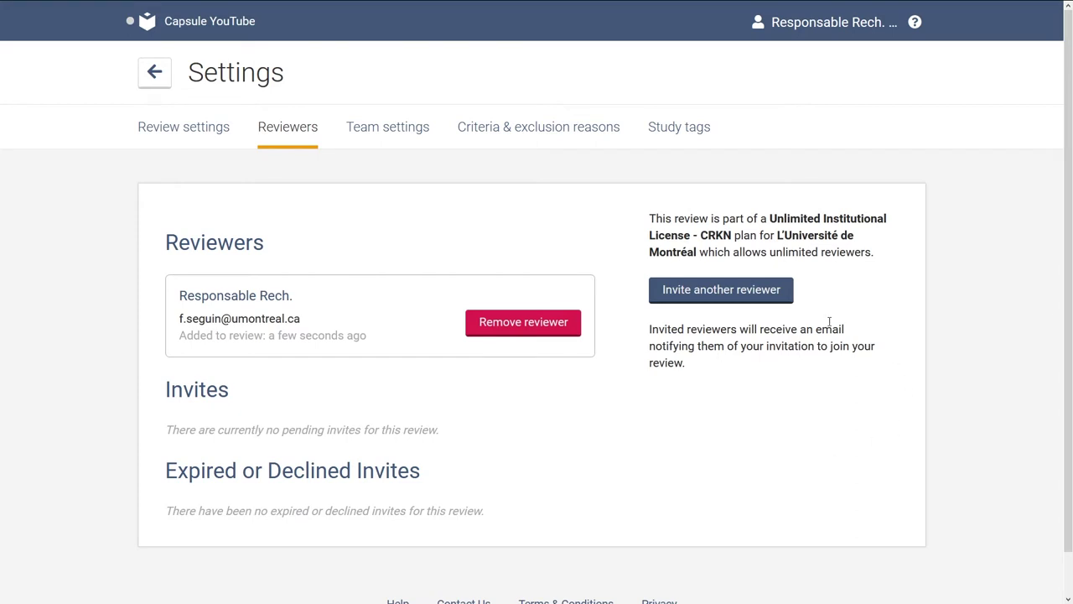
Step: Invite another reviewer to the review, filling in their first name and e-mail address
{"action": "left_click", "coordinate": [725, 296]}
{"action": "left_click", "coordinate": [395, 180]}
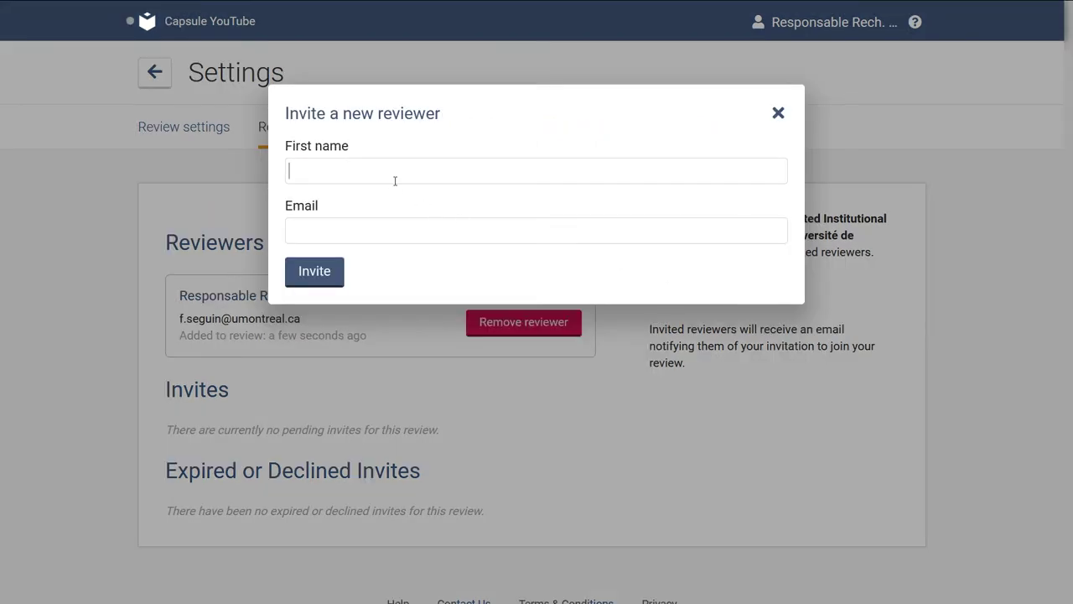
{"action": "type", "text": "Prénom"}
{"action": "key", "text": "Tab"}
{"action": "type", "text": "prénom.nom"}
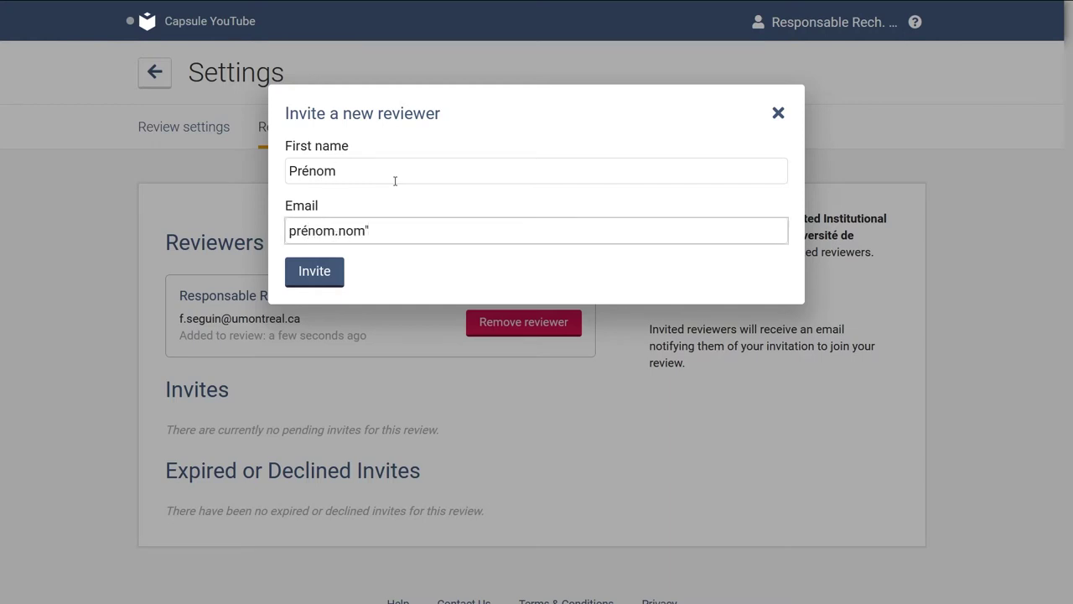
{"action": "type", "text": "@umontreal.ca"}
{"action": "left_click", "coordinate": [339, 283]}
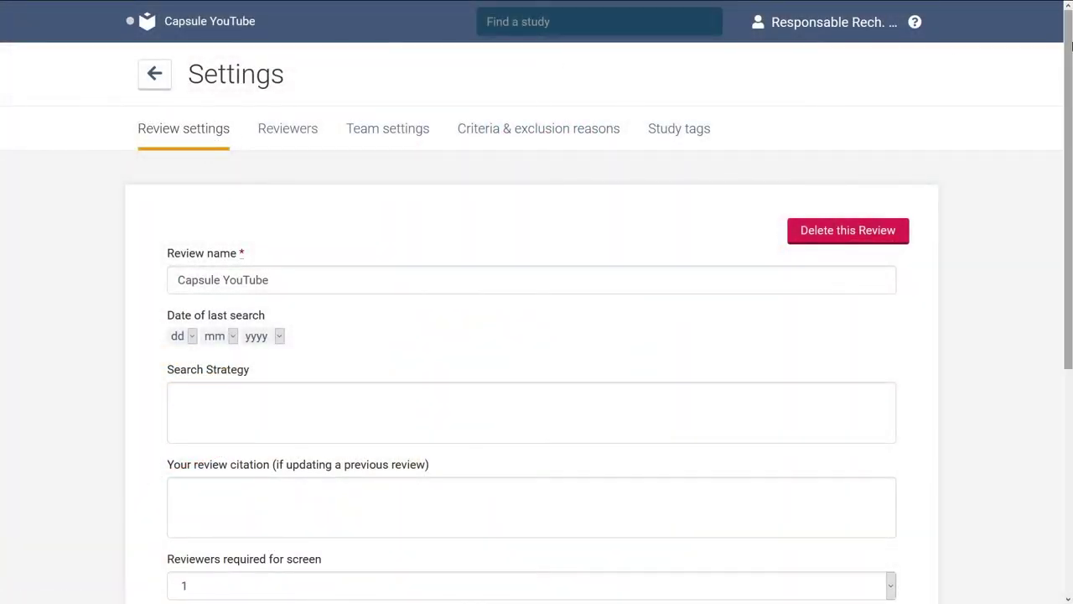
Step: Set the number of reviewers required for screen to 2 in the review settings and save
{"action": "left_click_drag", "start_coordinate": [1070, 48], "coordinate": [1071, 220]}
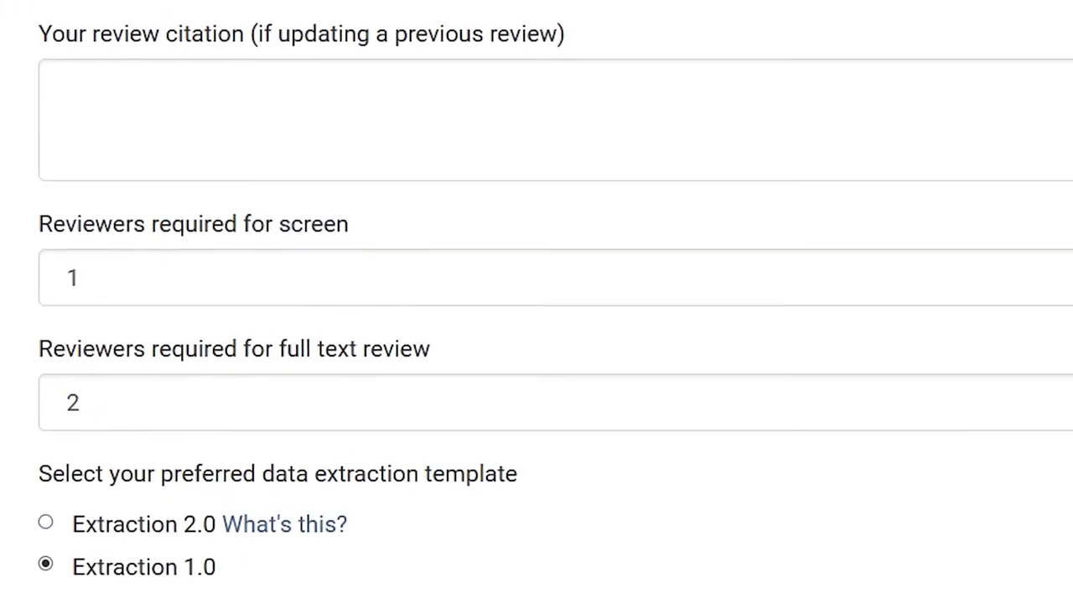
{"action": "key", "text": "alt+Down"}
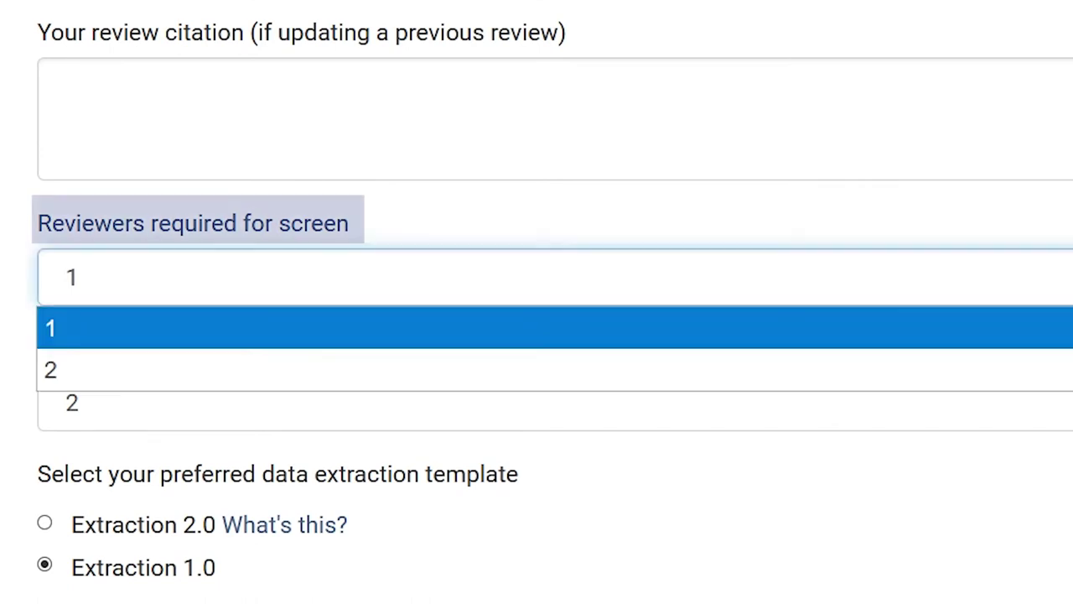
{"action": "key", "text": "Down"}
{"action": "key", "text": "Return"}
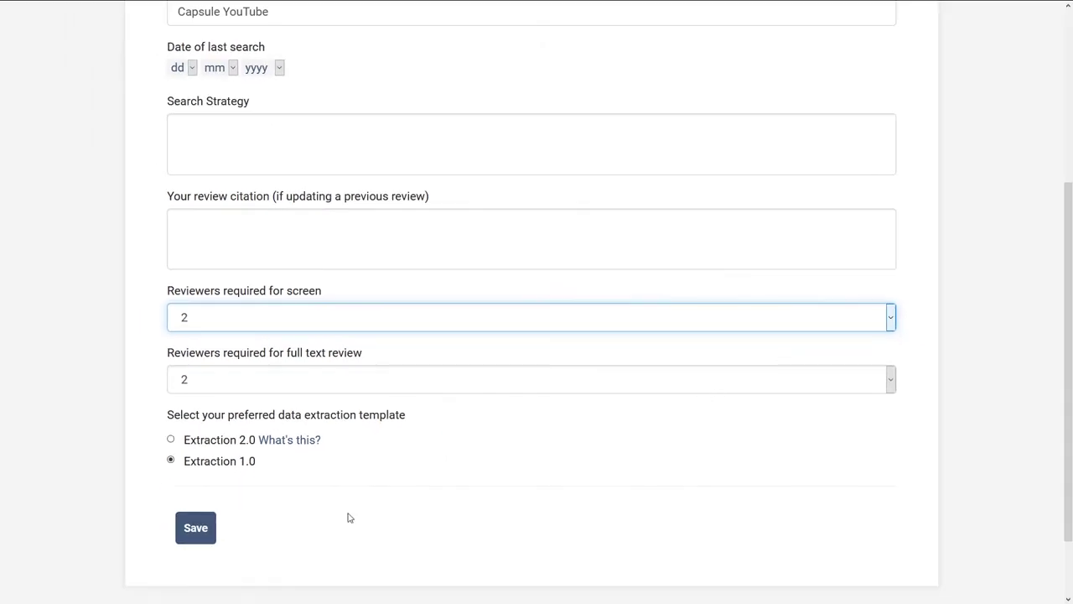
{"action": "left_click", "coordinate": [206, 537]}
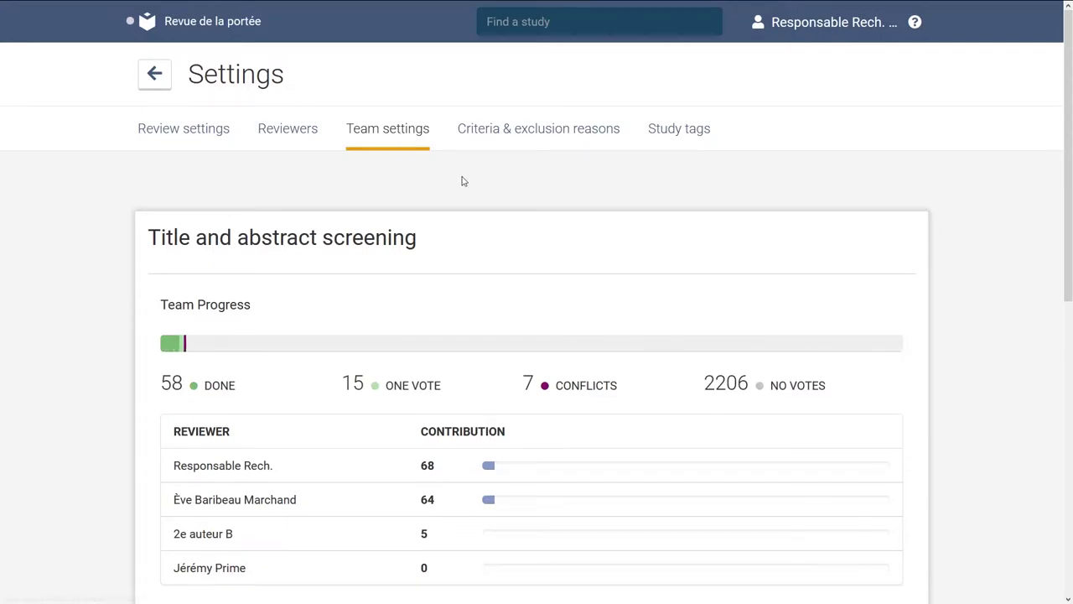
Step: In the Revue de la portée team settings, switch the title and abstract screening rules to Everyone can do anything and back to Manage rules
{"action": "scroll", "coordinate": [467, 182], "scroll_direction": "down", "scroll_amount": 2}
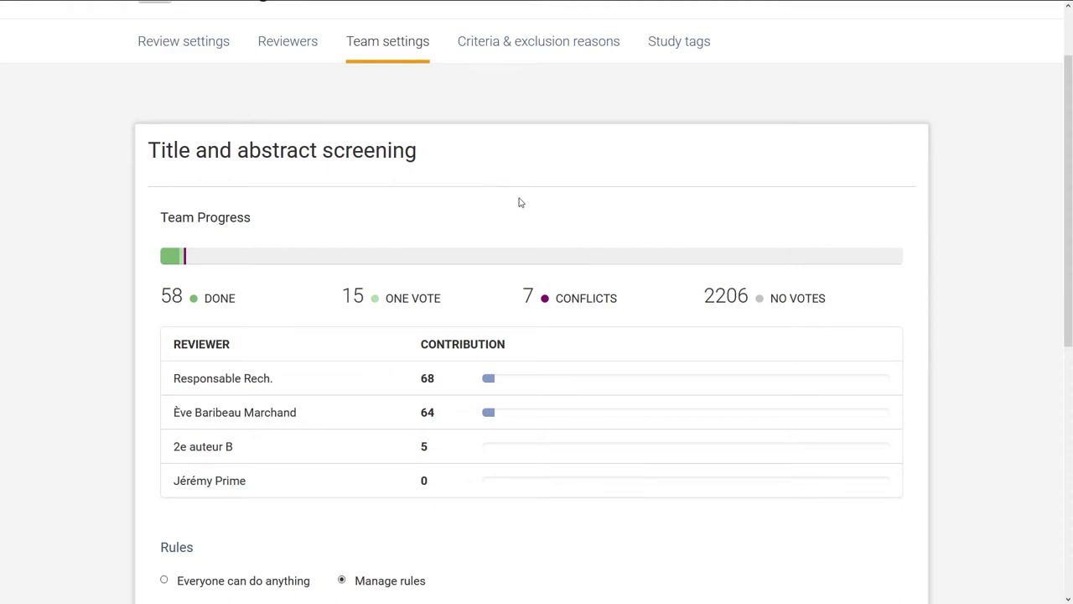
{"action": "scroll", "coordinate": [518, 202], "scroll_direction": "down", "scroll_amount": 2}
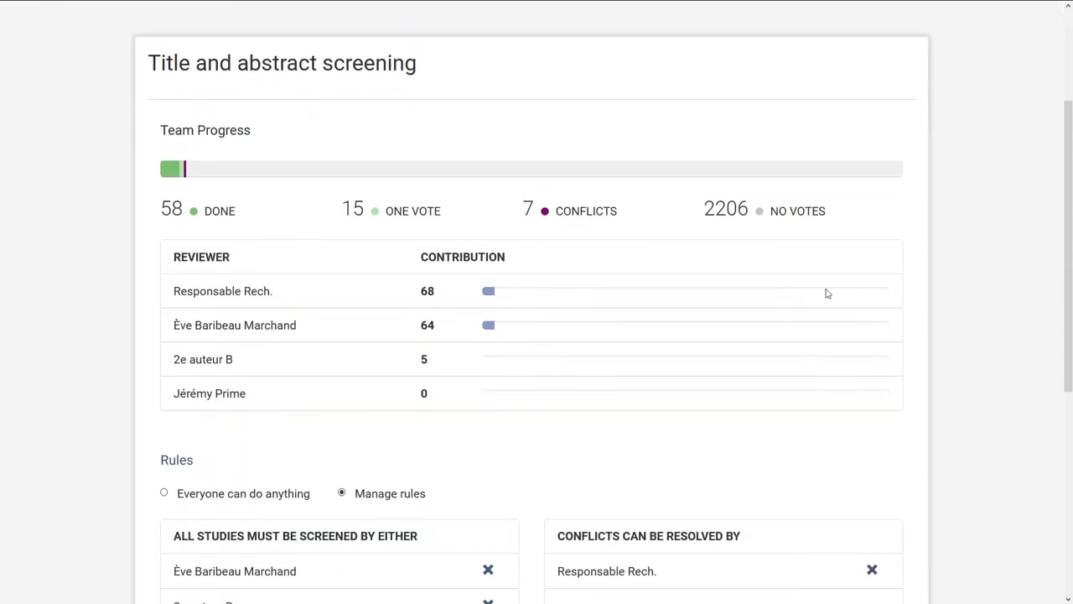
{"action": "scroll", "coordinate": [755, 328], "scroll_direction": "down", "scroll_amount": 4}
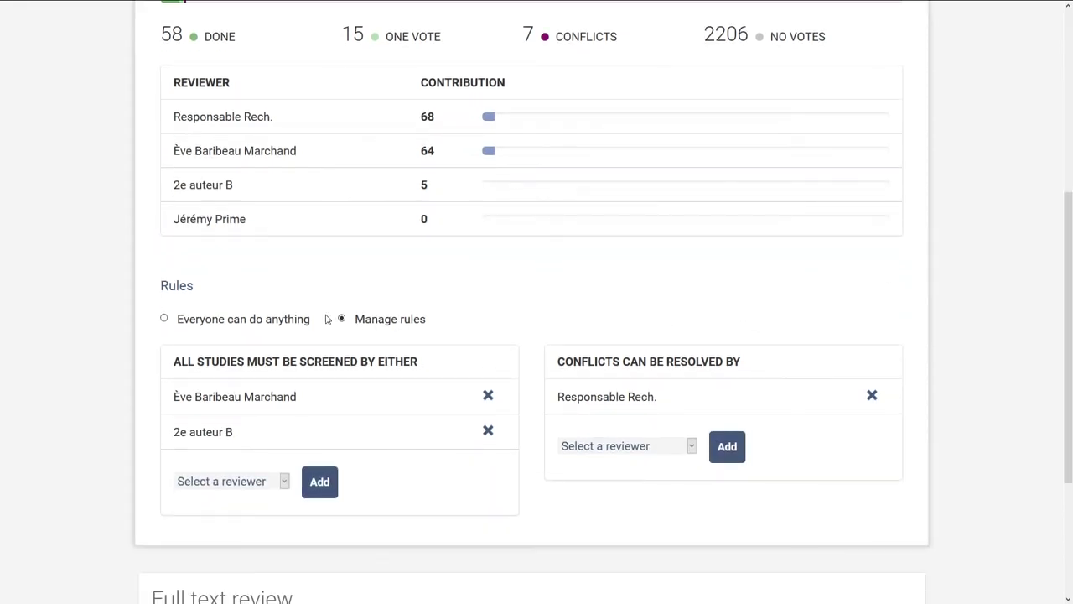
{"action": "left_click", "coordinate": [165, 319]}
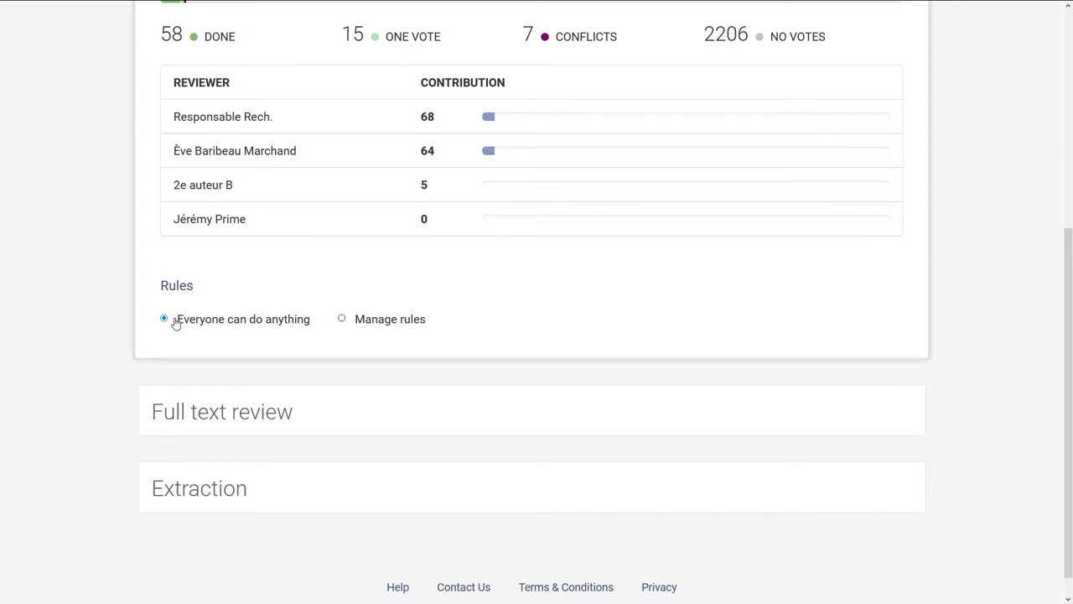
{"action": "left_click", "coordinate": [363, 319]}
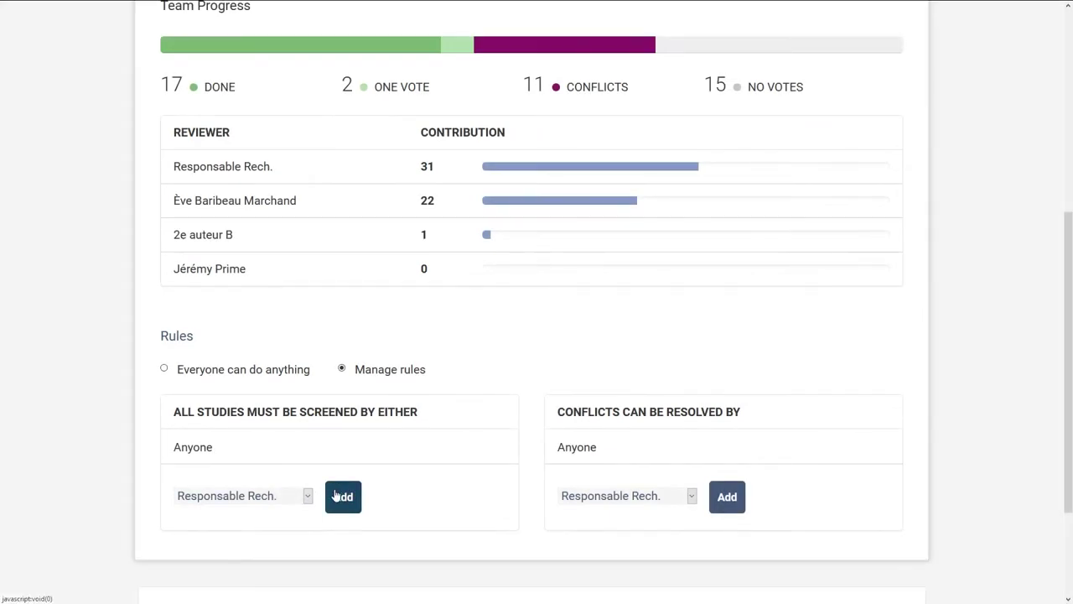
Step: In the full text review rules, add the three co-reviewers as required screeners and Responsable Rech. as conflict resolver
{"action": "left_click", "coordinate": [308, 495]}
{"action": "left_click", "coordinate": [278, 456]}
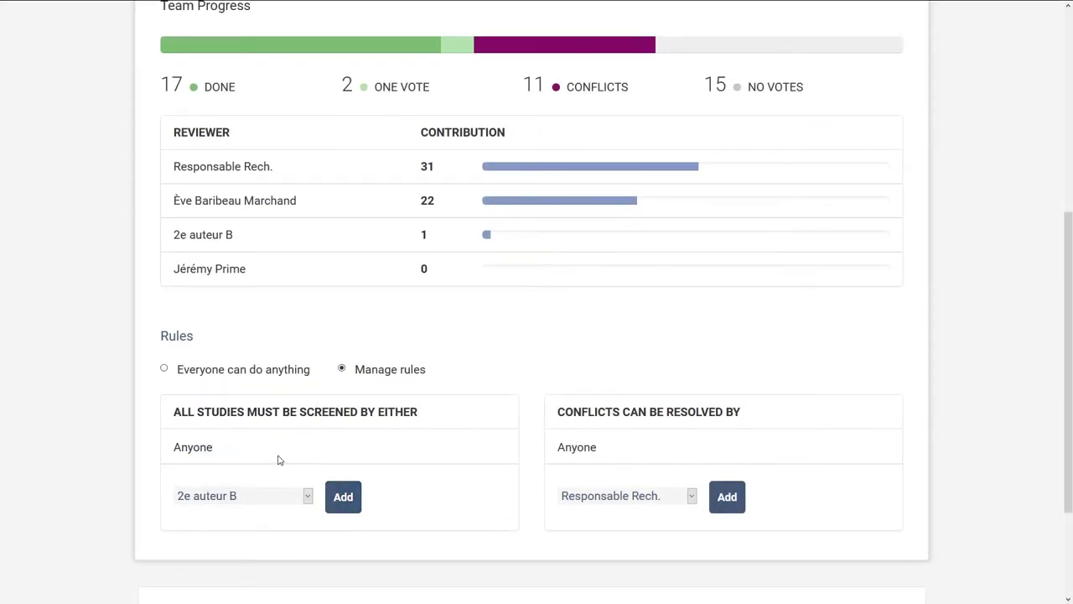
{"action": "left_click", "coordinate": [339, 495]}
{"action": "left_click", "coordinate": [292, 495]}
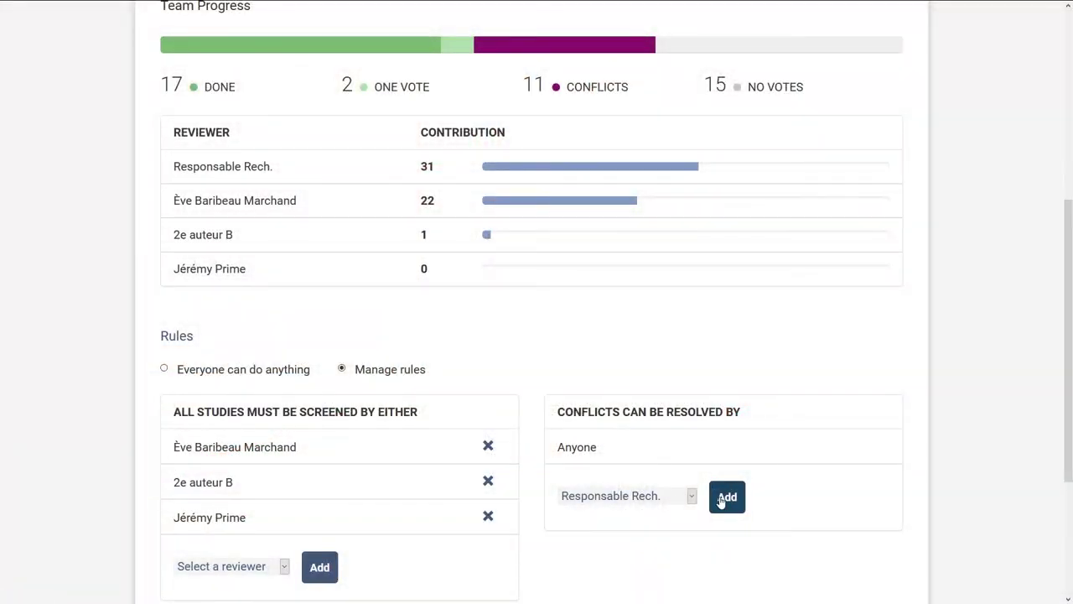
{"action": "left_click", "coordinate": [725, 497]}
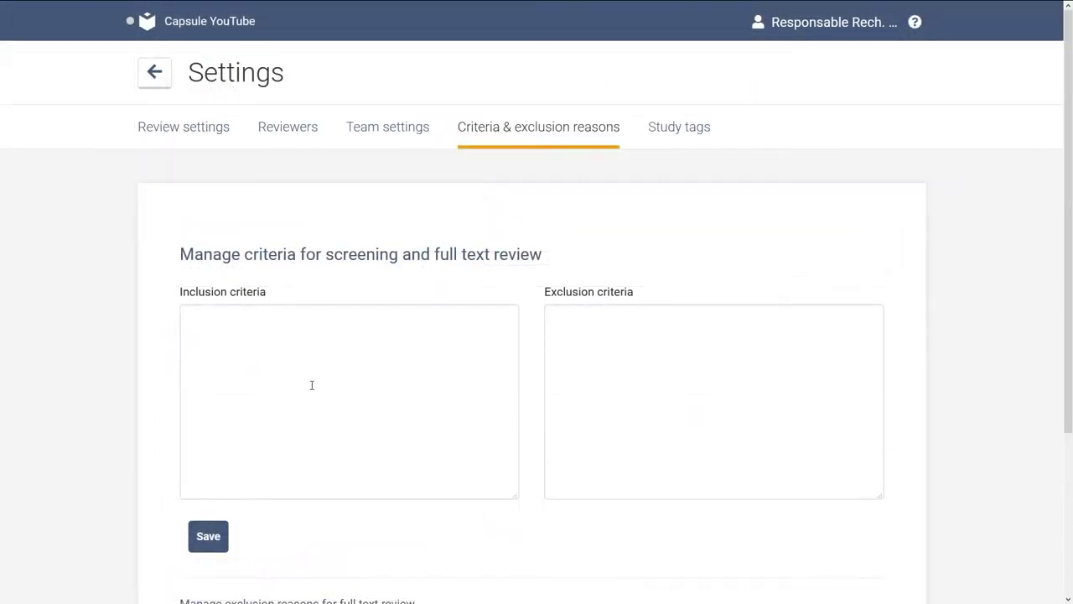
Step: Enter Diabetes, T2DM and Humain on separate lines as the inclusion criteria for Capsule YouTube
{"action": "left_click", "coordinate": [310, 385]}
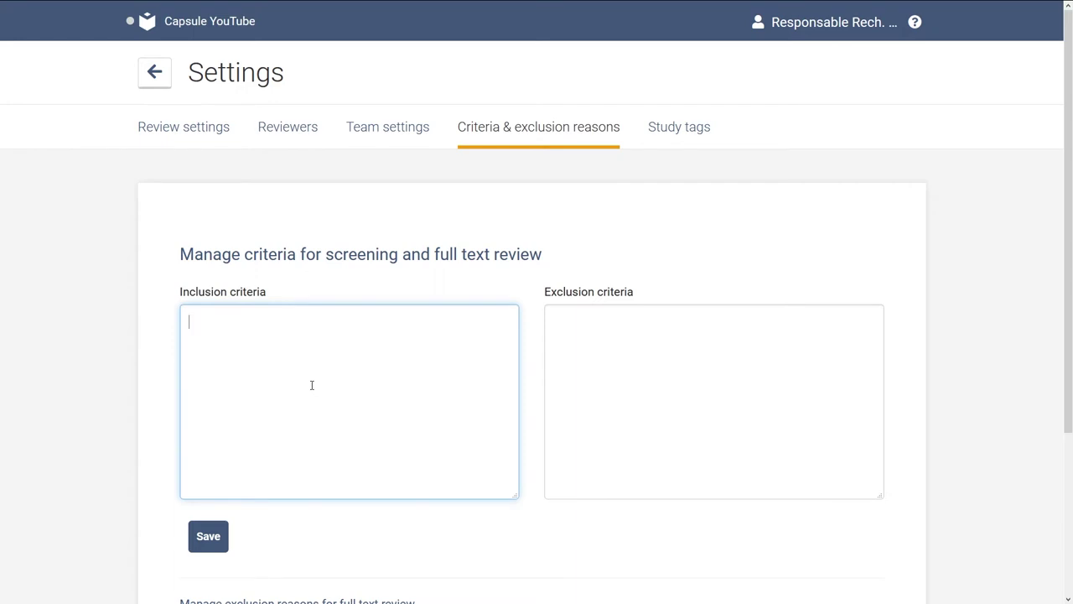
{"action": "type", "text": "Diabetes "}
{"action": "type", "text": "T2DM "}
{"action": "type", "text": "Humain"}
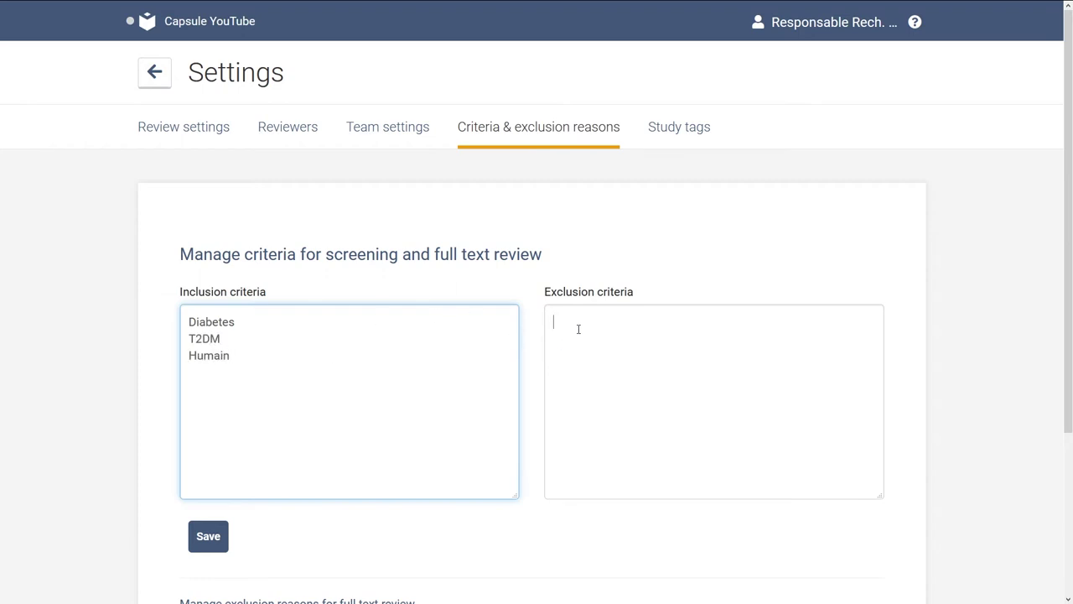
Step: Enter Souris, Mouse and Mice on separate lines as the exclusion criteria
{"action": "left_click", "coordinate": [579, 329]}
{"action": "type", "text": "Souris"}
{"action": "key", "text": "Return"}
{"action": "type", "text": "Mous"}
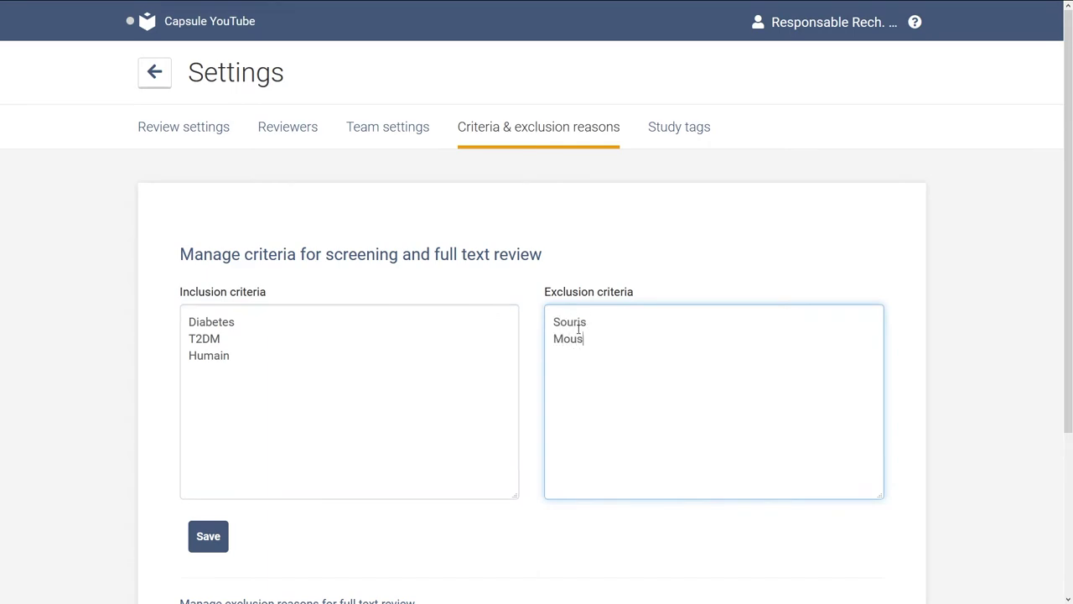
{"action": "type", "text": "Mice"}
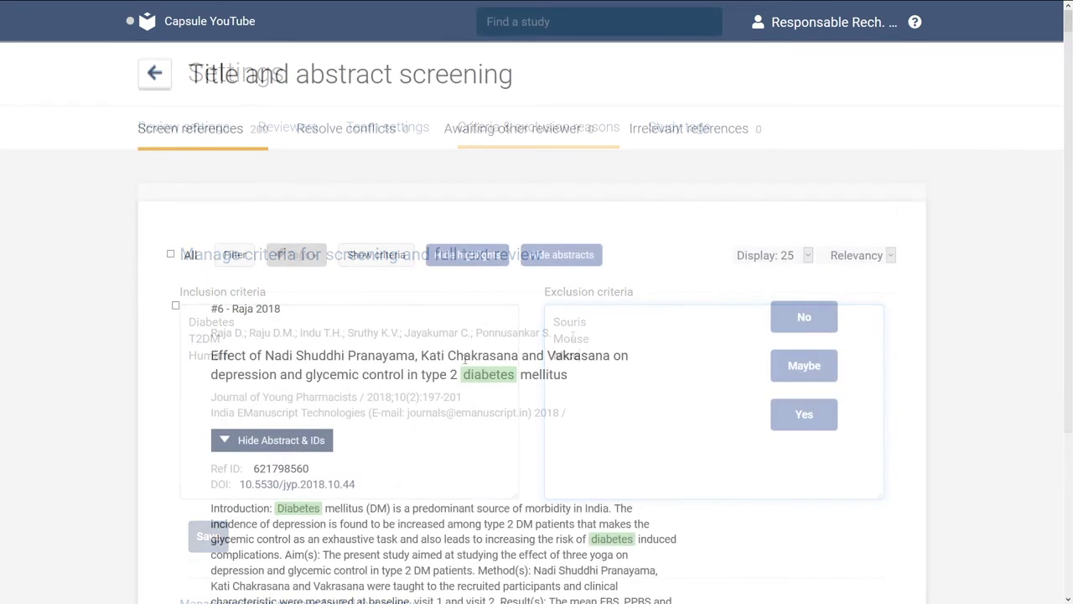
Step: Show the criteria on the title and abstract screening page, and save them in the review's settings
{"action": "left_click", "coordinate": [395, 263]}
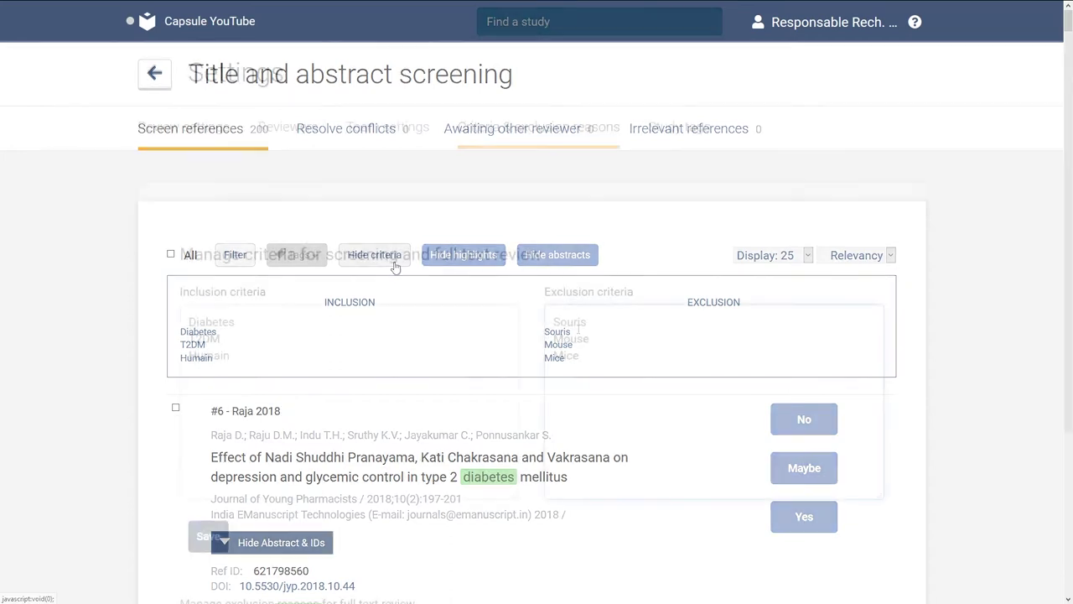
{"action": "left_click", "coordinate": [223, 538]}
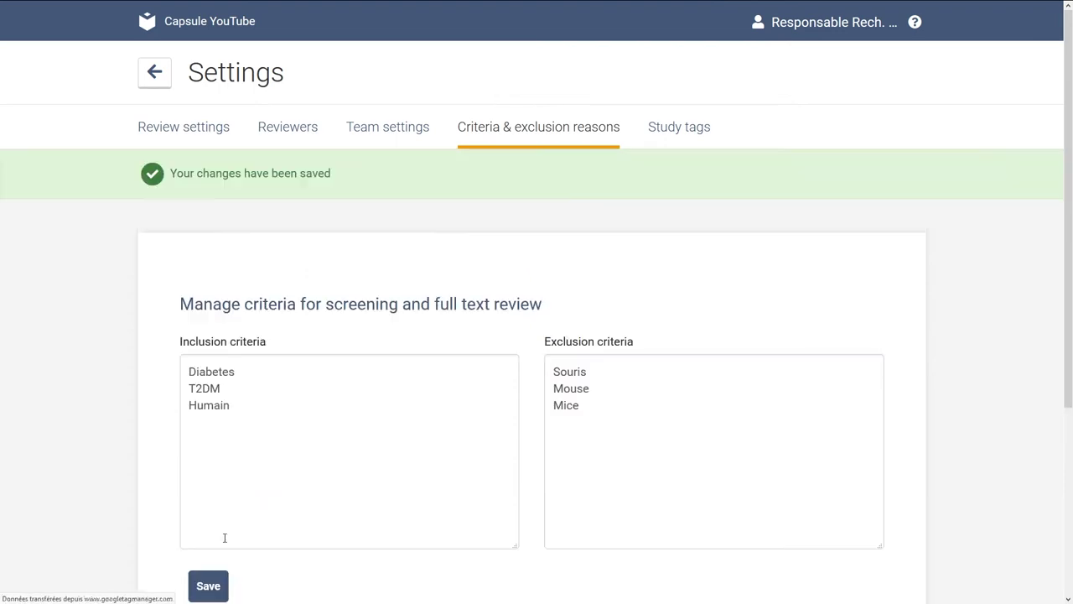
Step: Add "Qualité douteuse de la revue de littérature" as an exclusion reason for full text review
{"action": "scroll", "coordinate": [225, 538], "scroll_direction": "down", "scroll_amount": 3}
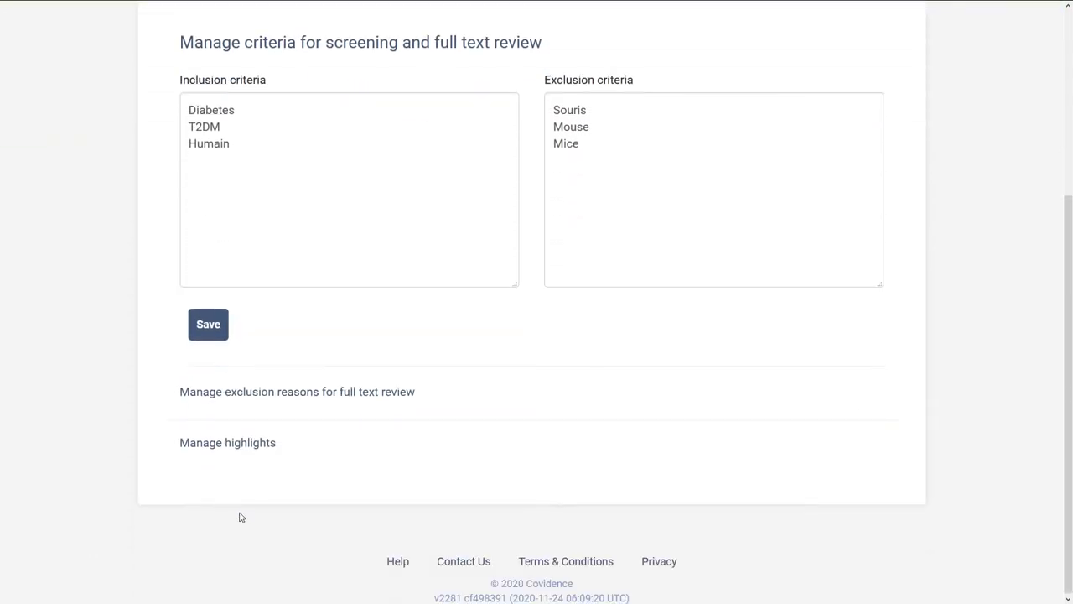
{"action": "left_click", "coordinate": [277, 397]}
{"action": "scroll", "coordinate": [464, 390], "scroll_direction": "down", "scroll_amount": 3}
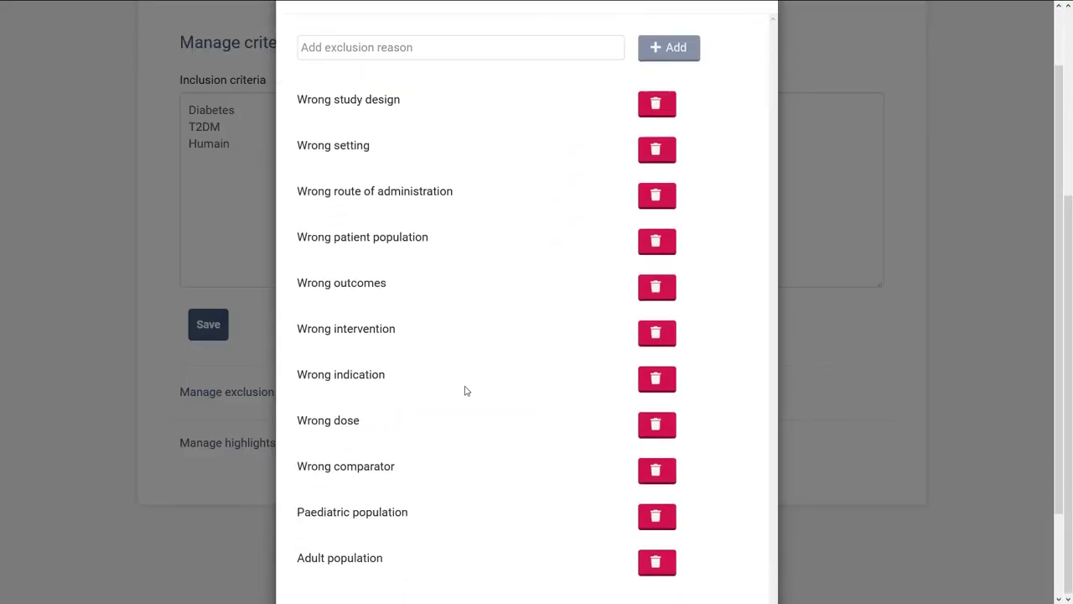
{"action": "scroll", "coordinate": [466, 391], "scroll_direction": "up", "scroll_amount": 3}
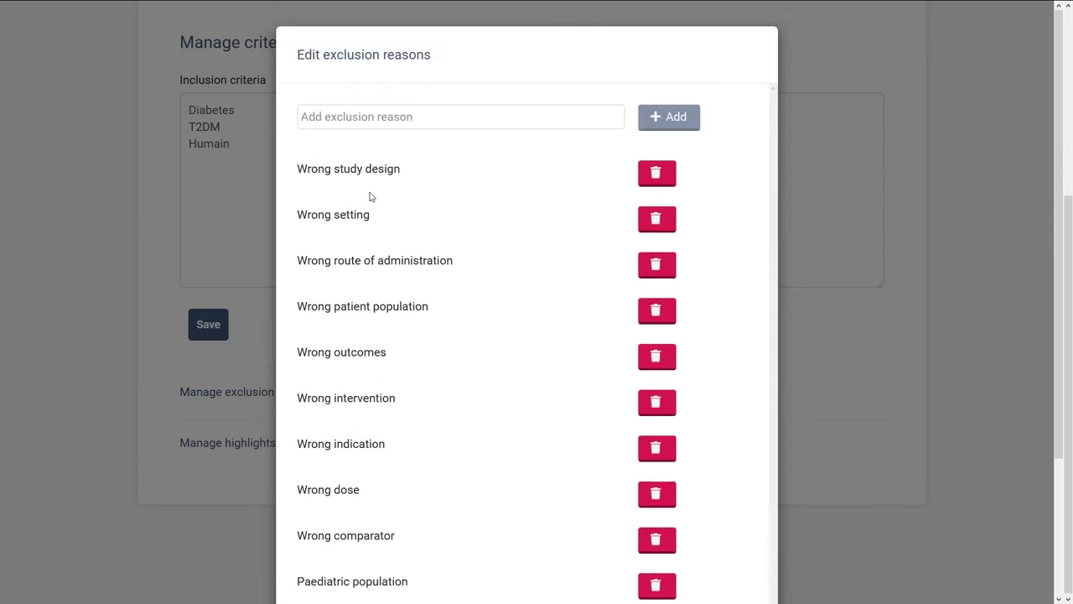
{"action": "left_click", "coordinate": [341, 117]}
{"action": "type", "text": "Qualité douteuse "}
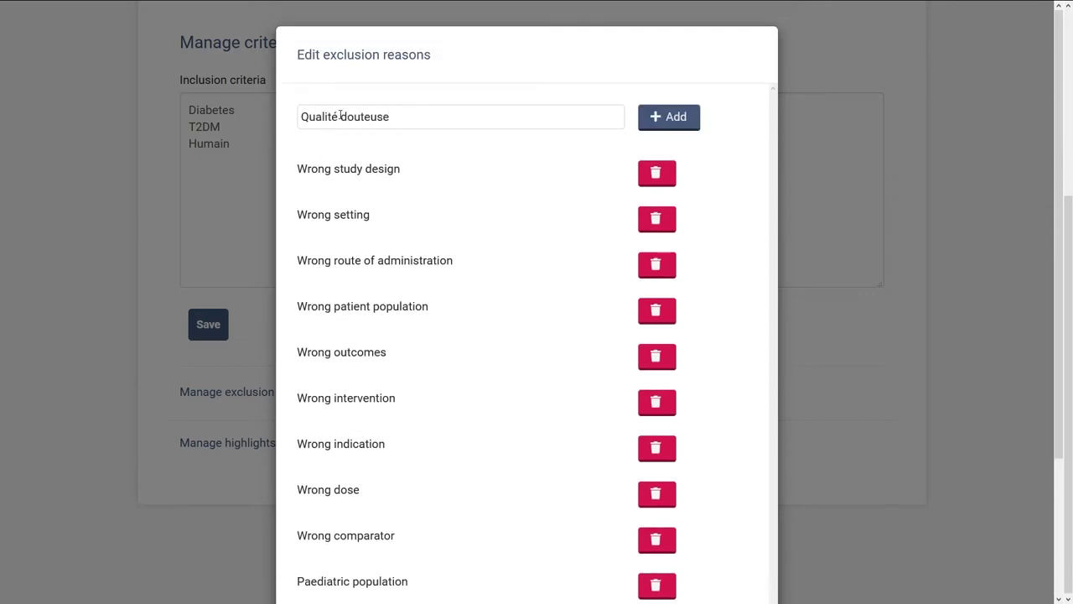
{"action": "type", "text": "de la revue de littérature"}
{"action": "left_click", "coordinate": [672, 115]}
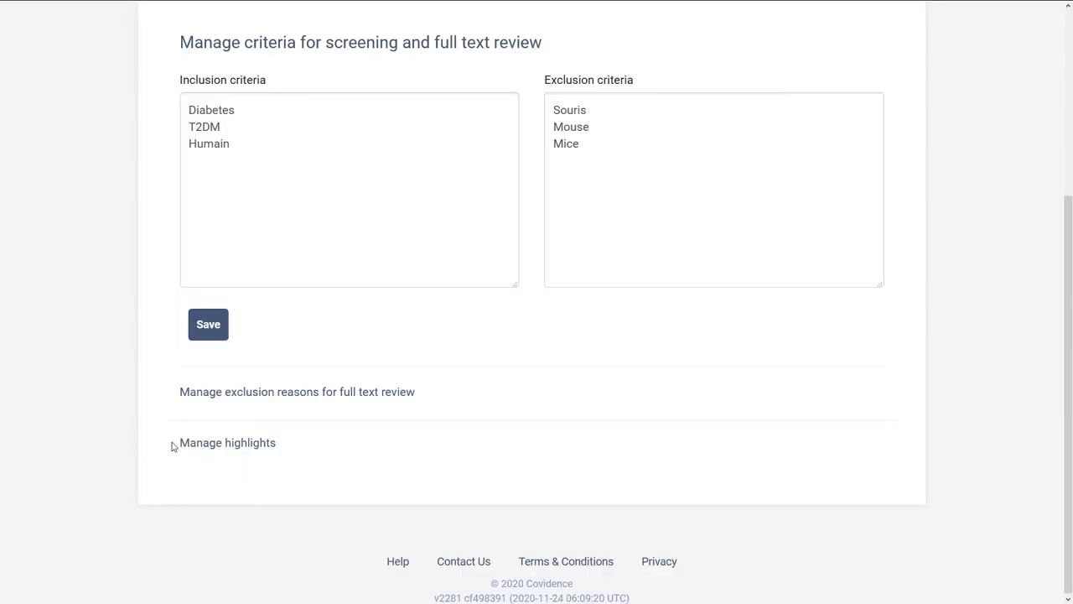
Step: Add T2DM as an inclusion keyword and Mice as an exclusion keyword for the highlights
{"action": "left_click", "coordinate": [217, 442]}
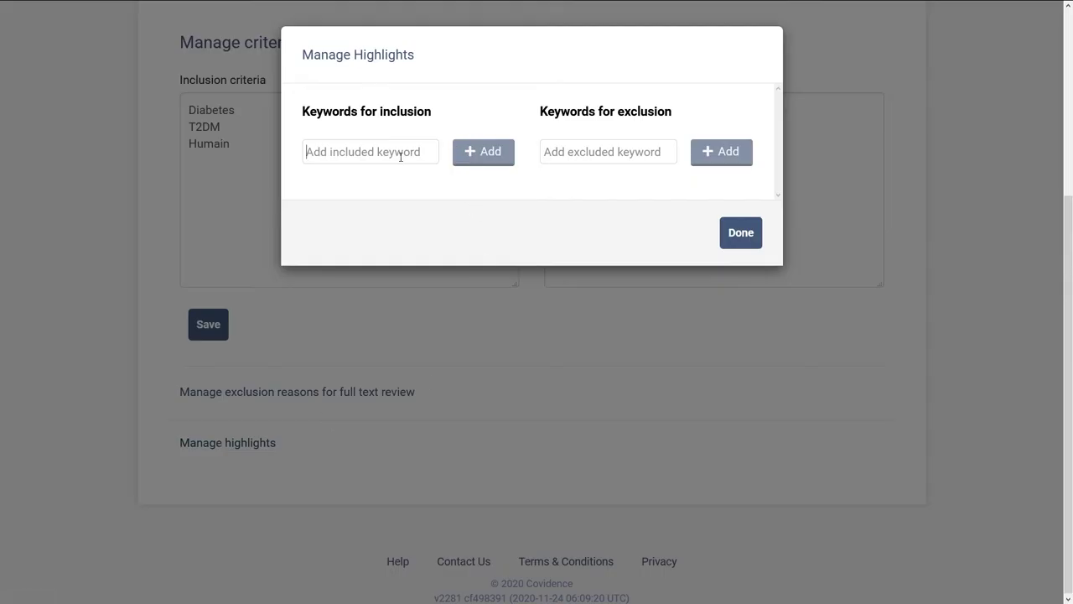
{"action": "type", "text": "T2DM"}
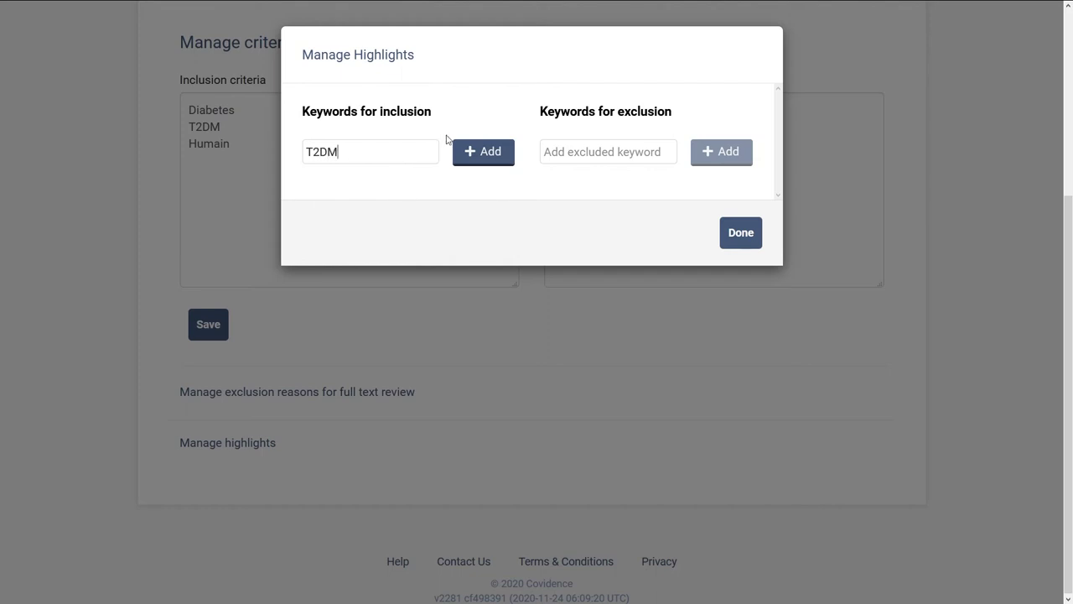
{"action": "left_click", "coordinate": [473, 151]}
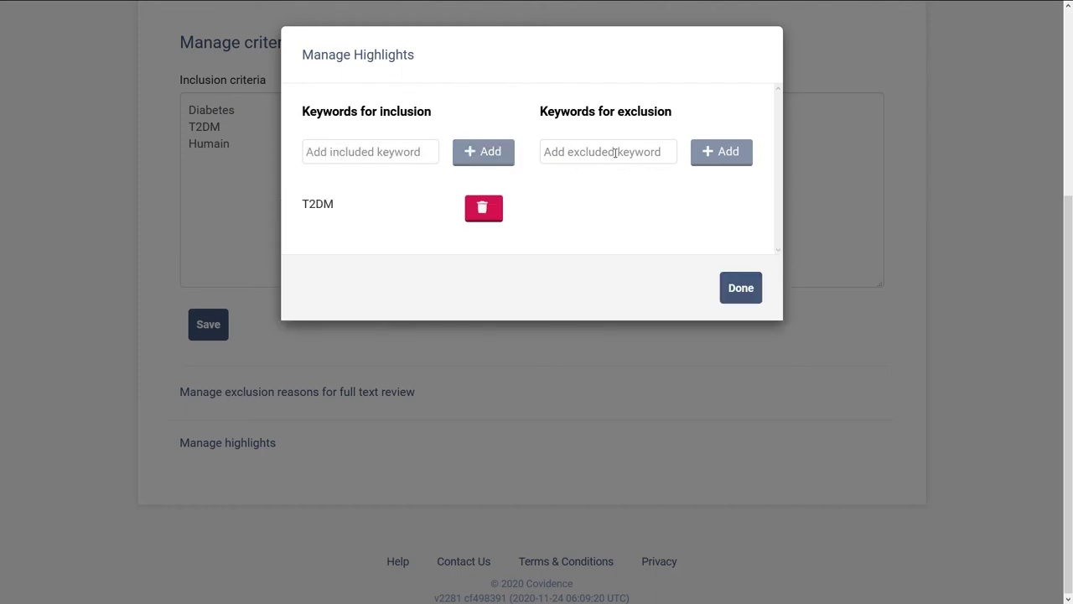
{"action": "left_click", "coordinate": [615, 153]}
{"action": "type", "text": "Mice"}
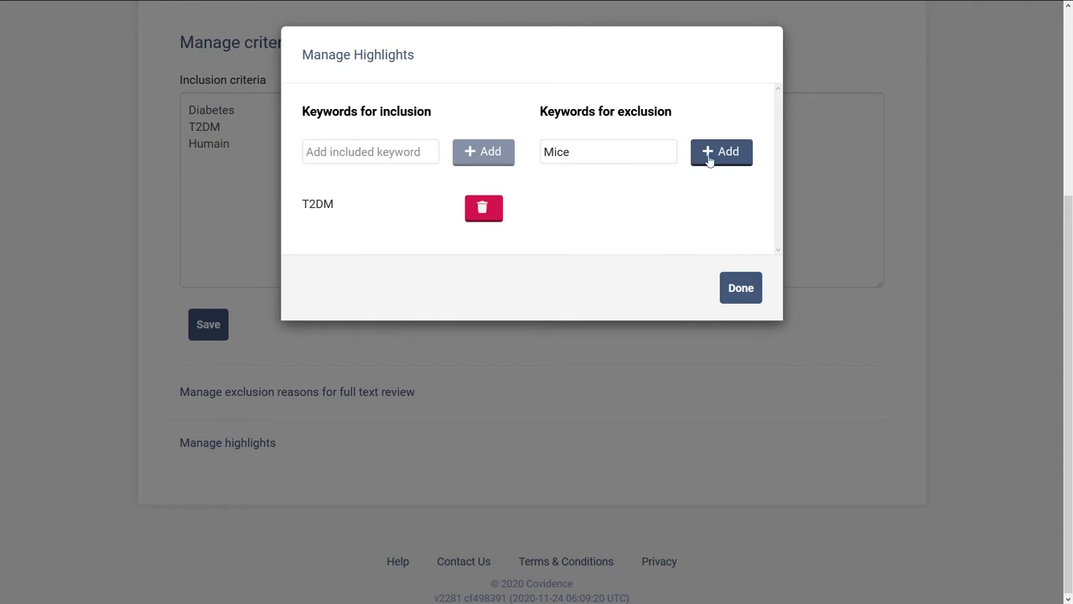
{"action": "left_click", "coordinate": [725, 158]}
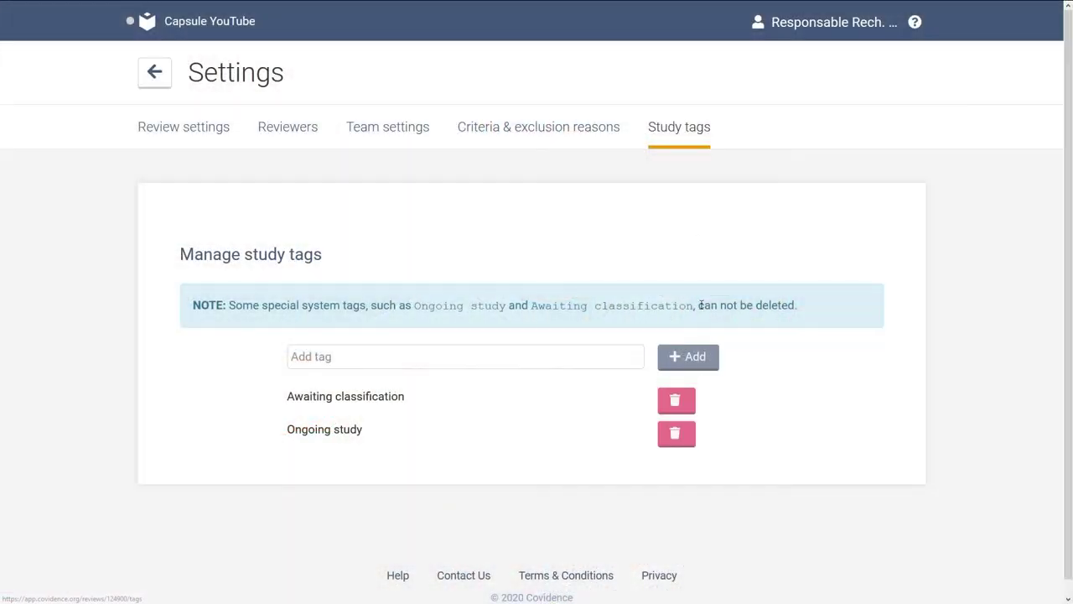
Step: Add "Doublon manuel" and "Conflits" as study tags for the review
{"action": "left_click", "coordinate": [609, 359]}
{"action": "type", "text": "D"}
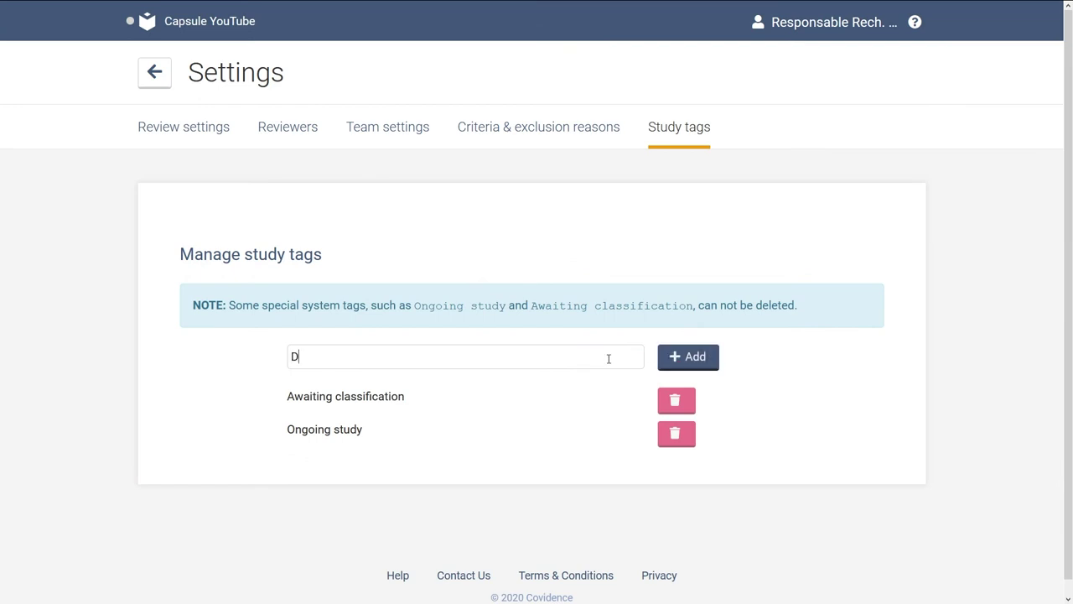
{"action": "type", "text": "oublon manuel"}
{"action": "left_click", "coordinate": [669, 359]}
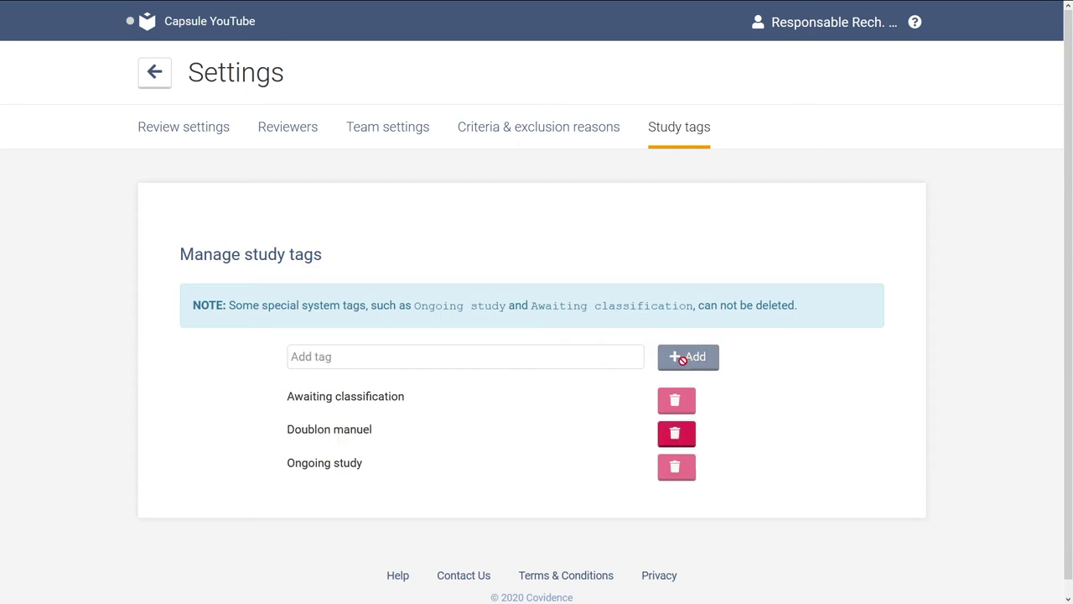
{"action": "left_click", "coordinate": [480, 357]}
{"action": "type", "text": "Conflits"}
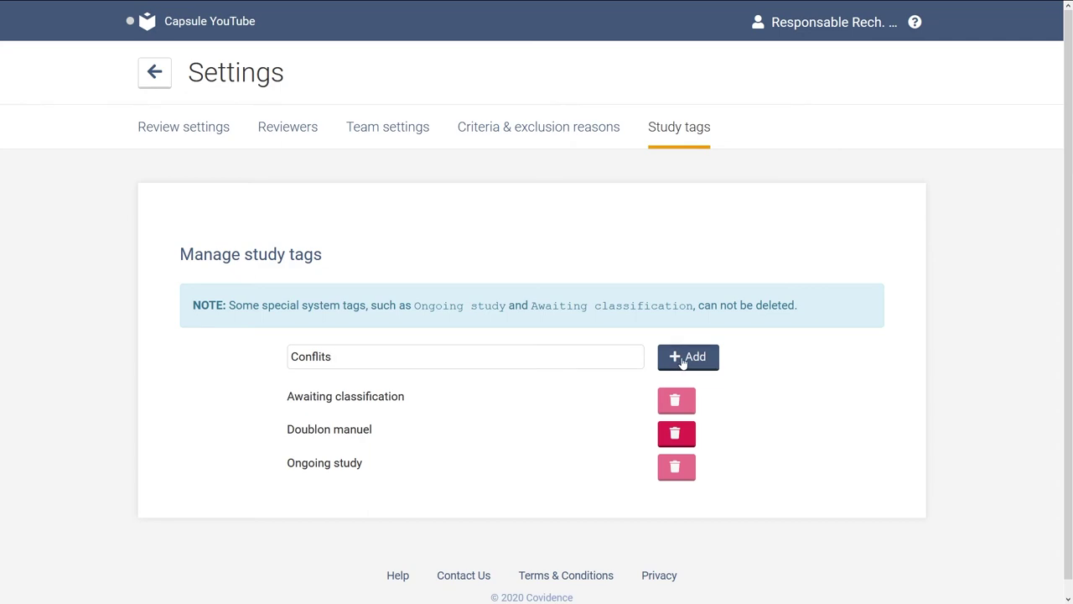
{"action": "left_click", "coordinate": [682, 356]}
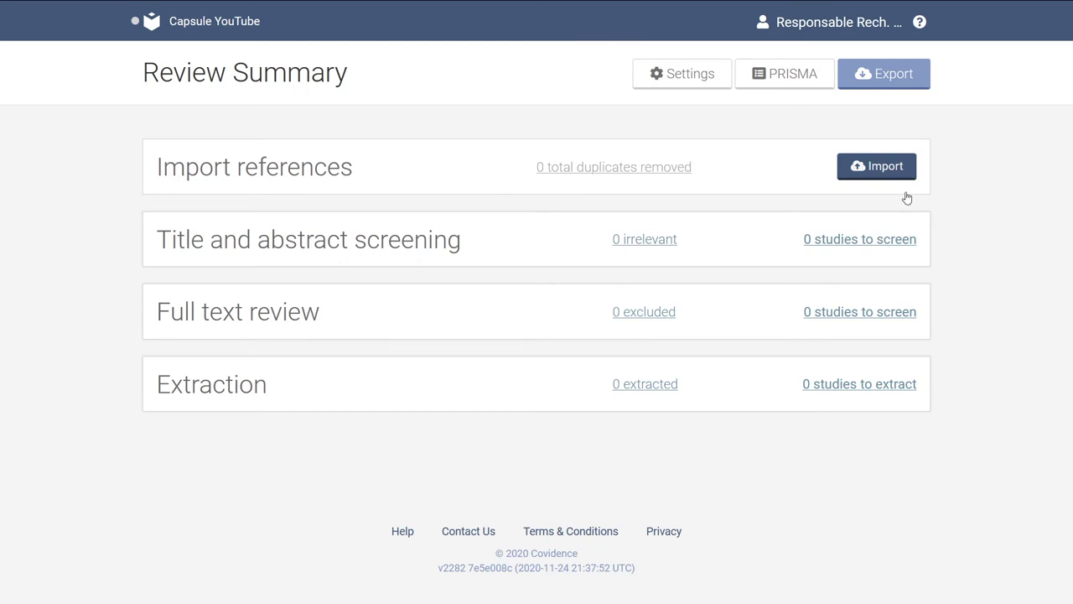
Step: Import the references from Covidence-Import-1.ris into the Screen stage of the review
{"action": "left_click", "coordinate": [883, 176]}
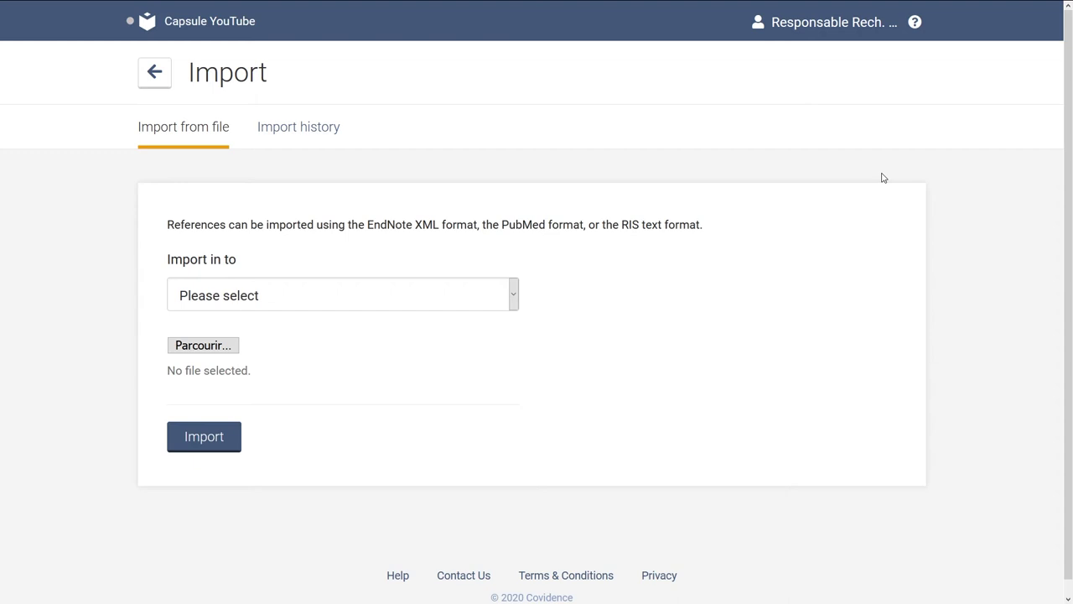
{"action": "left_click", "coordinate": [461, 293]}
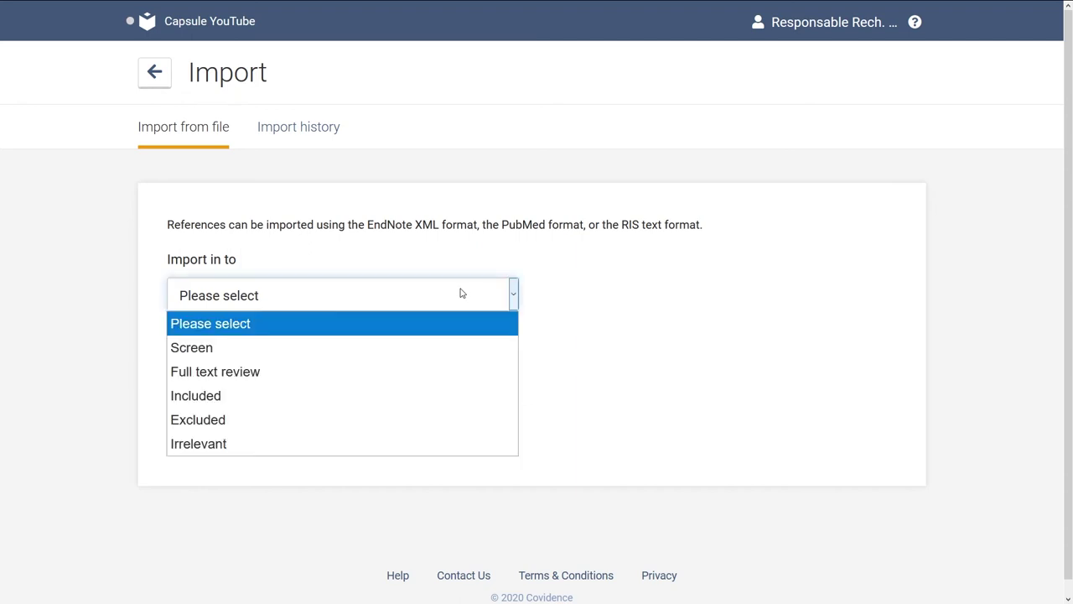
{"action": "left_click", "coordinate": [427, 350]}
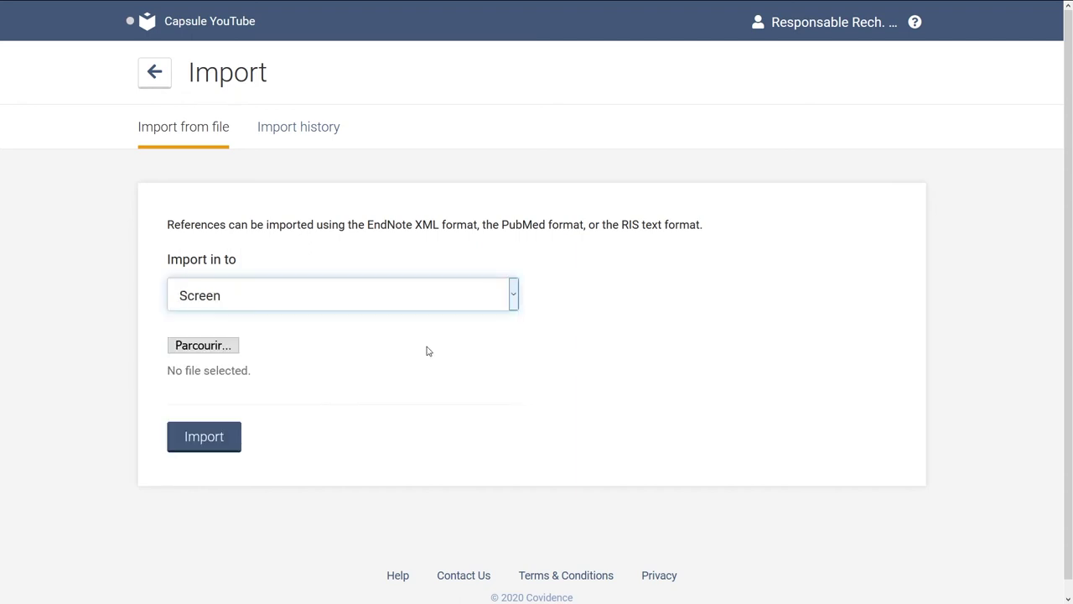
{"action": "left_click", "coordinate": [231, 352]}
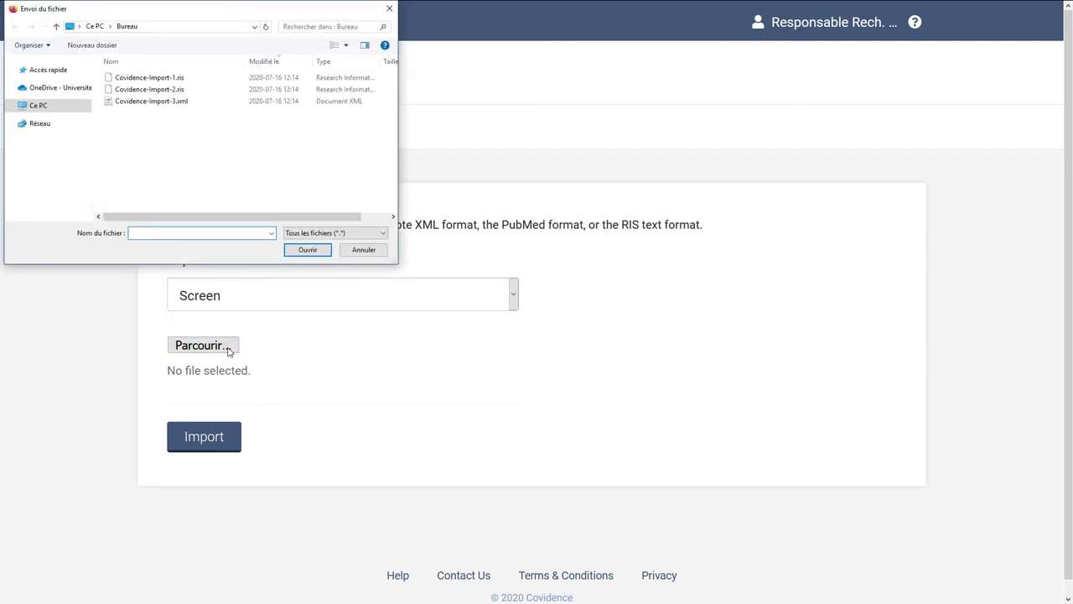
{"action": "left_click", "coordinate": [151, 77]}
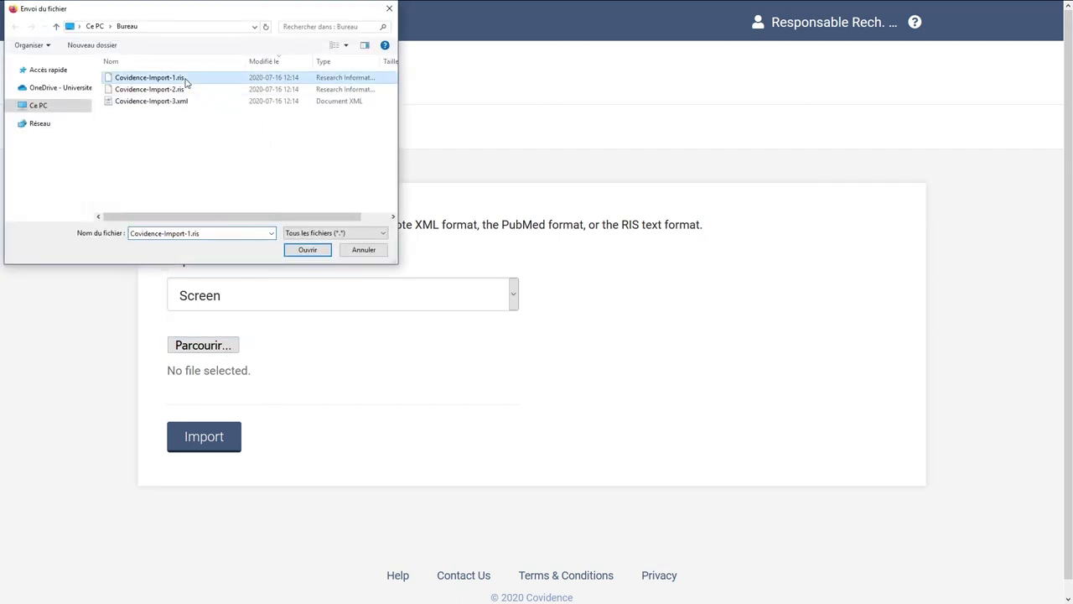
{"action": "left_click", "coordinate": [294, 252]}
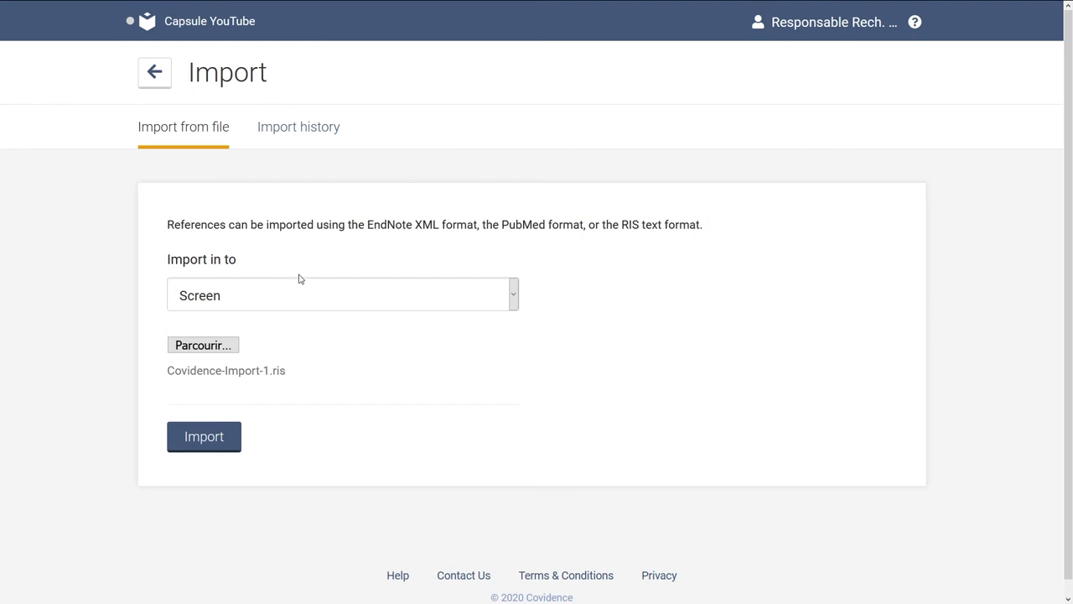
{"action": "left_click", "coordinate": [220, 439]}
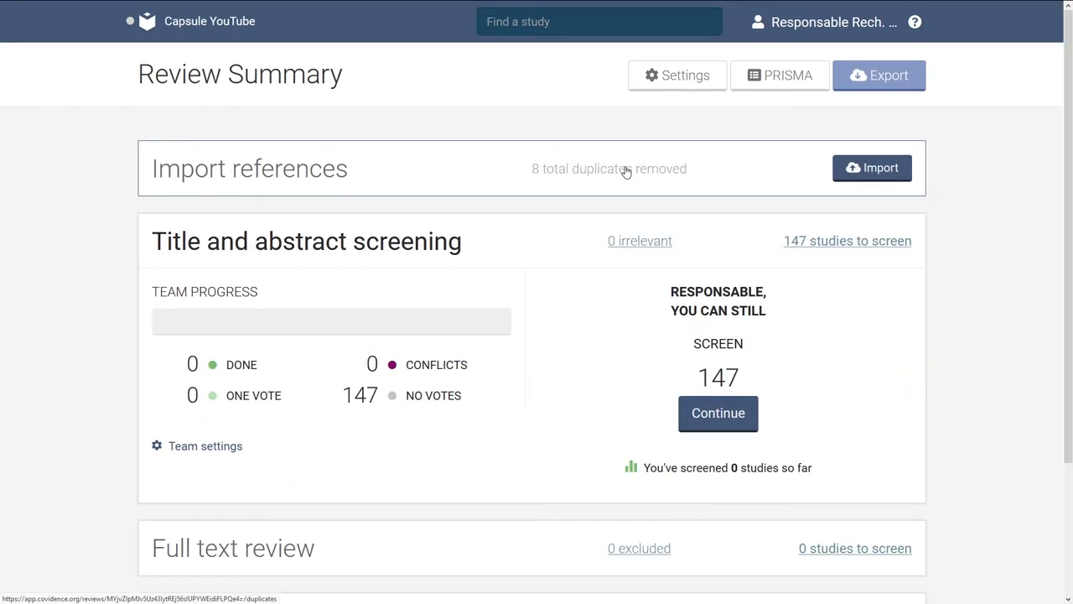
Step: Examine the duplicate references removed during the import and the option to mark one as not a duplicate
{"action": "left_click", "coordinate": [625, 171]}
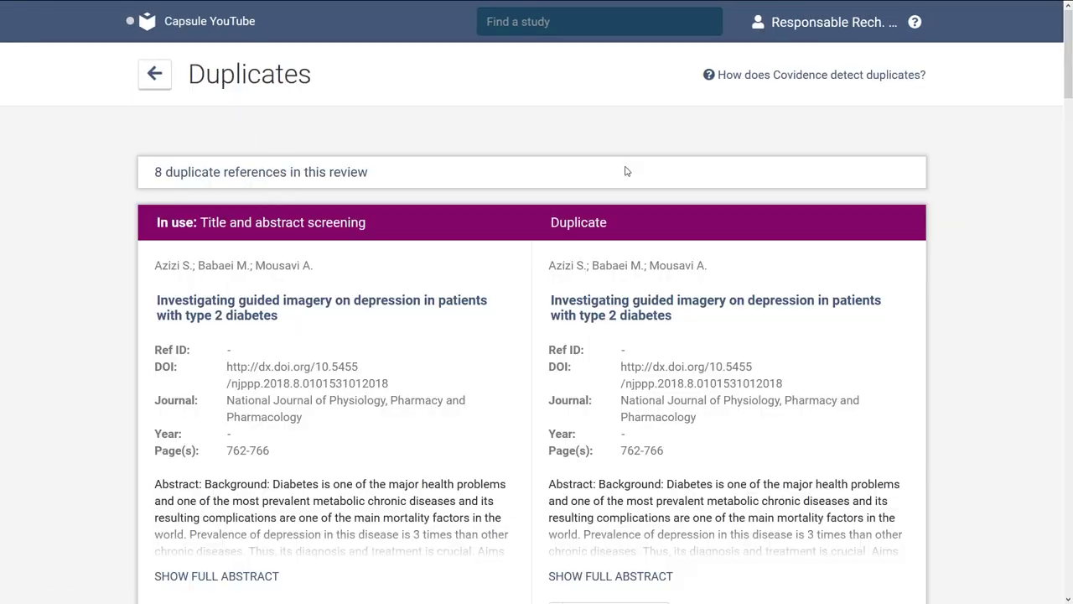
{"action": "scroll", "coordinate": [627, 171], "scroll_direction": "down", "scroll_amount": 3}
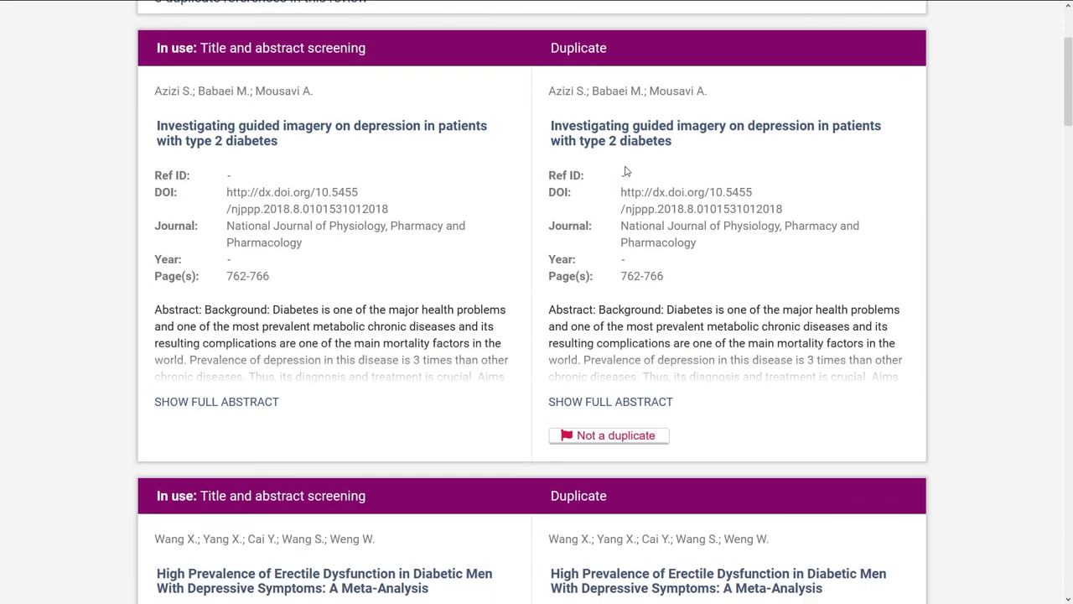
{"action": "scroll", "coordinate": [615, 244], "scroll_direction": "down", "scroll_amount": 1}
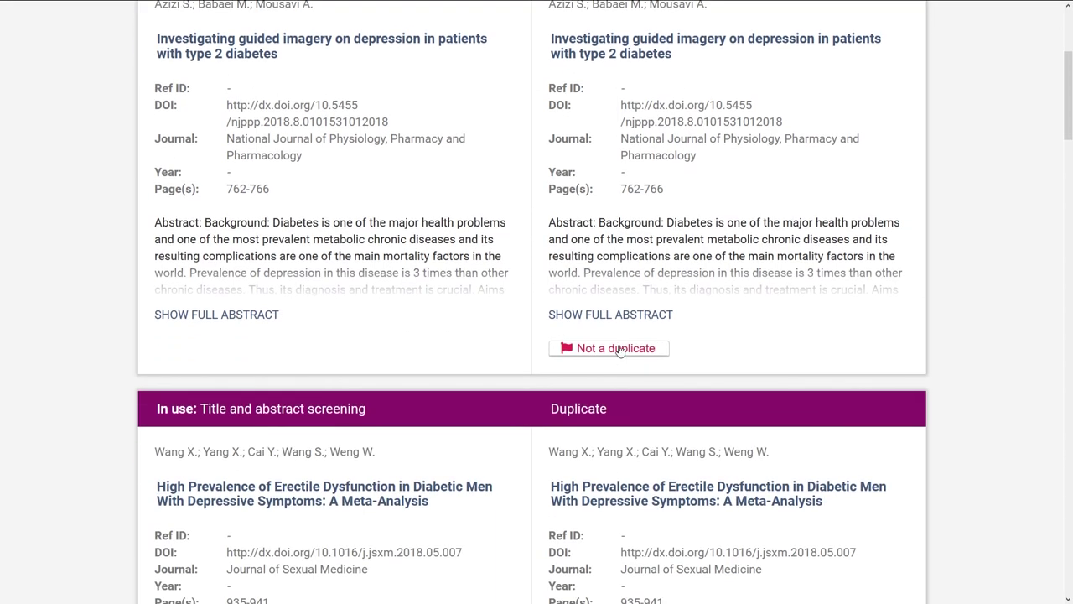
{"action": "scroll", "coordinate": [642, 276], "scroll_direction": "up", "scroll_amount": 3}
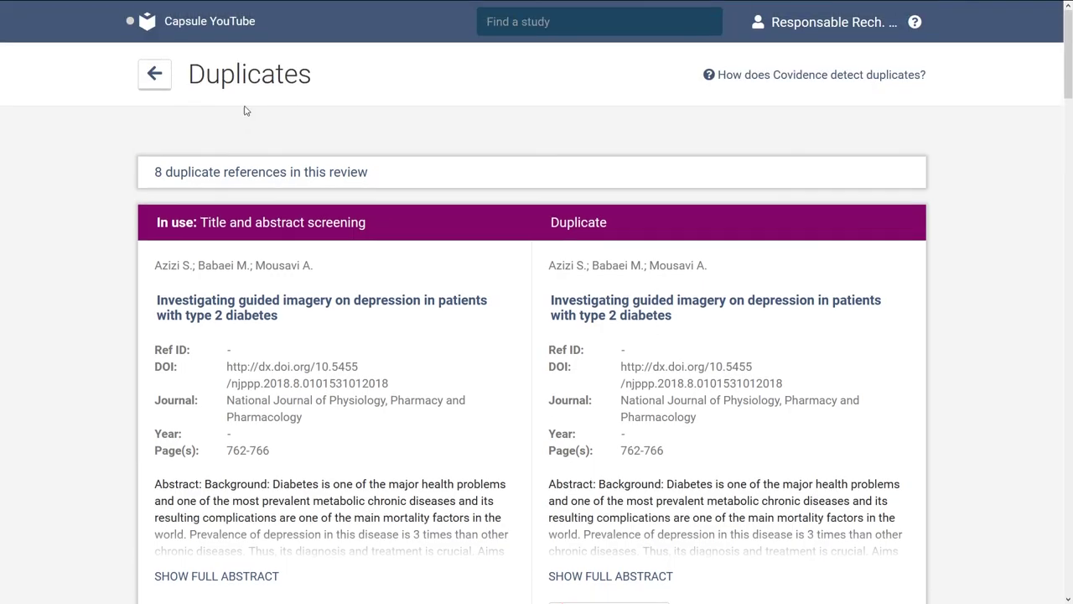